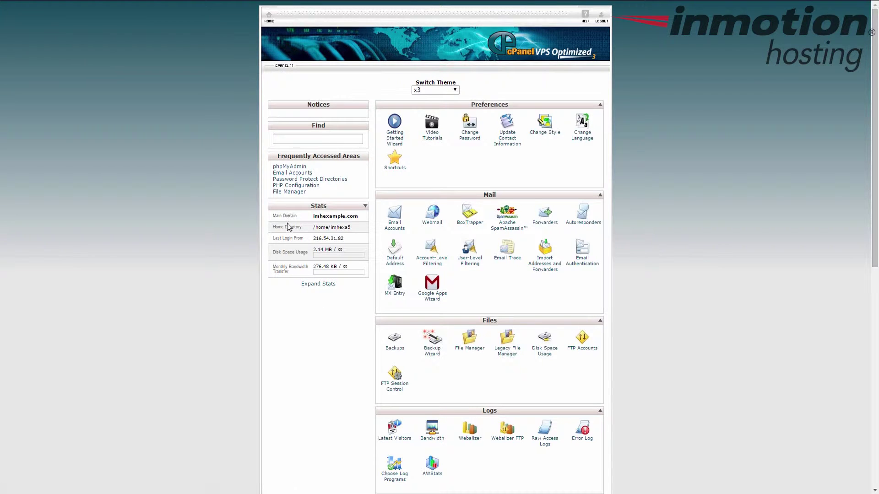
Step: In the x3 theme, expand the account stats and select the Shared IP Address 70.39.250.72
{"action": "left_click", "coordinate": [310, 286]}
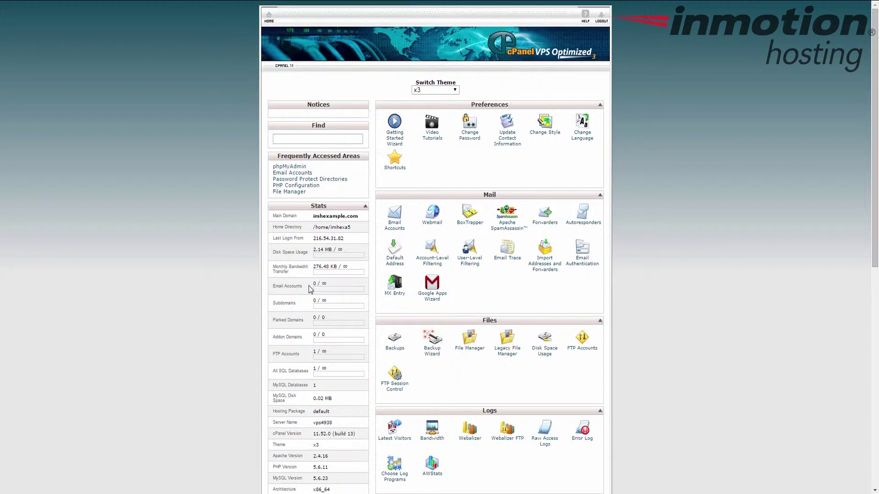
{"action": "scroll", "coordinate": [309, 288], "scroll_direction": "down", "scroll_amount": 1}
{"action": "scroll", "coordinate": [307, 302], "scroll_direction": "down", "scroll_amount": 3}
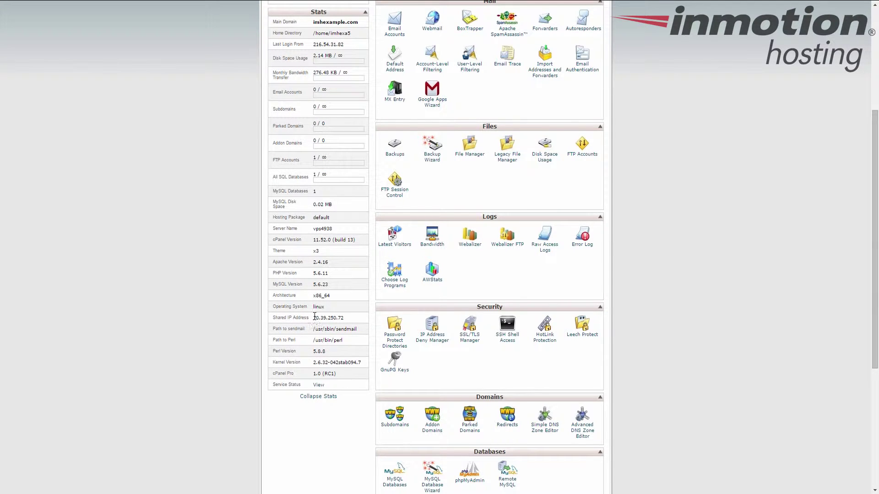
{"action": "left_click_drag", "start_coordinate": [314, 318], "coordinate": [344, 318]}
{"action": "key", "text": "alt+Tab"}
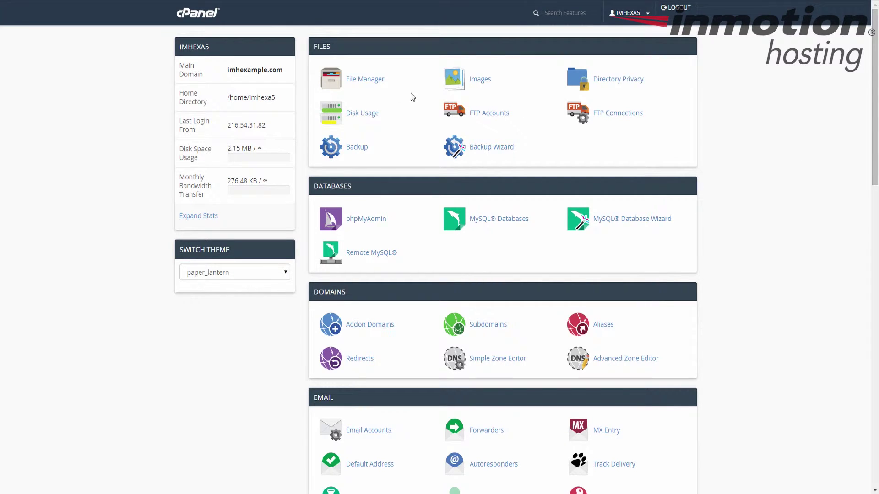
Step: In the paper_lantern dashboard, expand the account stats and go to Server Information
{"action": "left_click", "coordinate": [198, 217]}
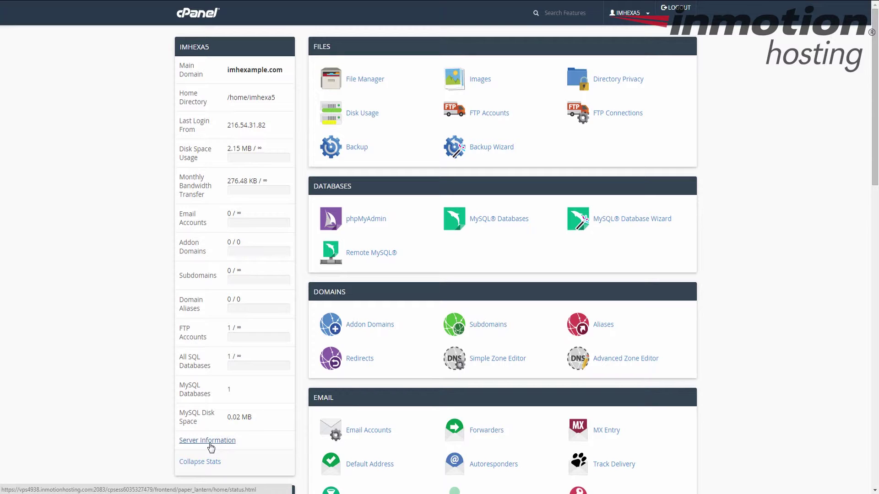
{"action": "left_click", "coordinate": [211, 444]}
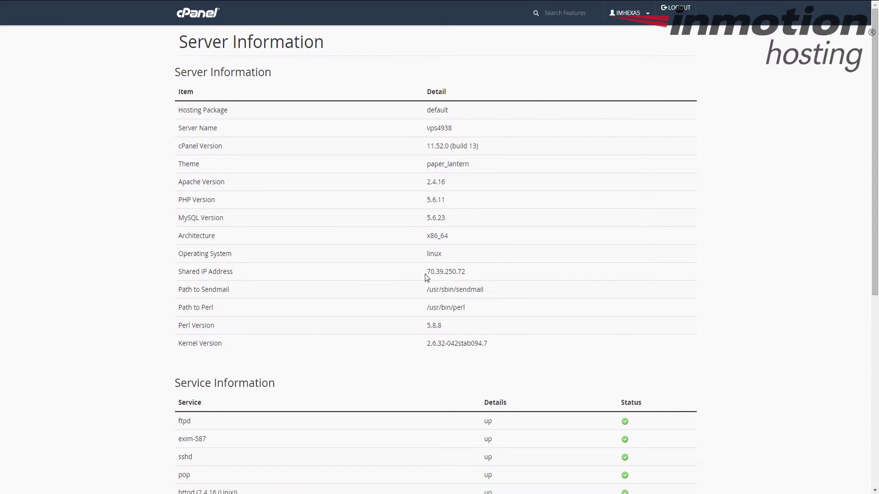
Step: Select 70.39.250.72 in the Shared IP Address row of the Server Information table
{"action": "left_click_drag", "start_coordinate": [427, 272], "coordinate": [466, 272]}
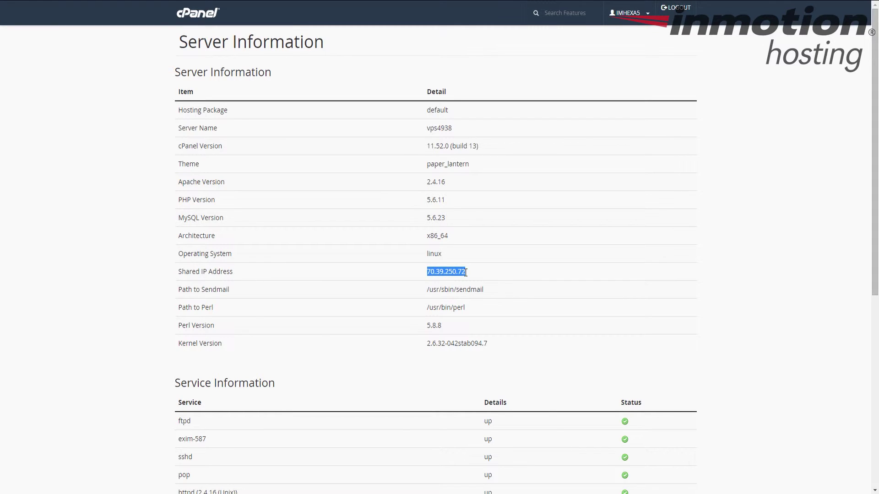